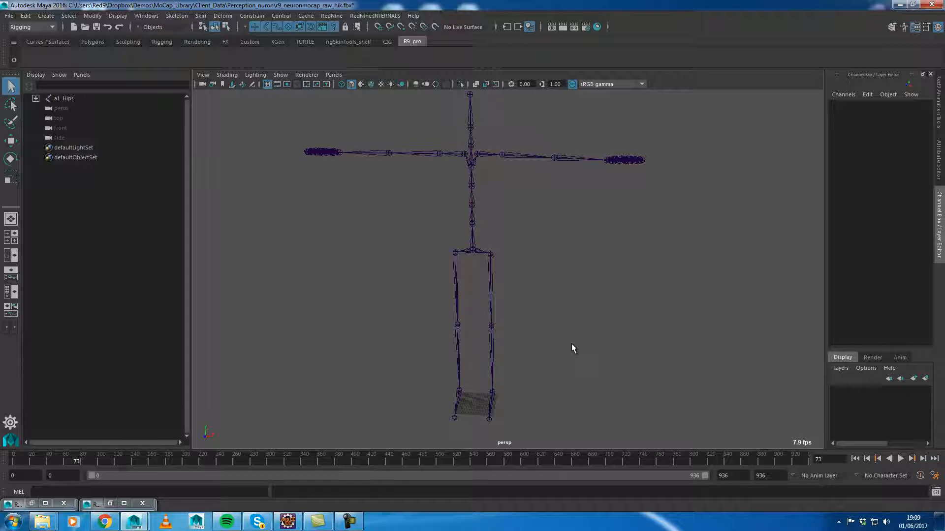
# - Select the right foot joint of the mocap skeleton and show its Rotate Y curve in the Graph Editor
pyautogui.scroll(-2, 412, 335)
pyautogui.moveTo(82, 459); pyautogui.dragTo(136, 456)
pyautogui.hotkey('ctrl', 'z')
pyautogui.click(479, 256)
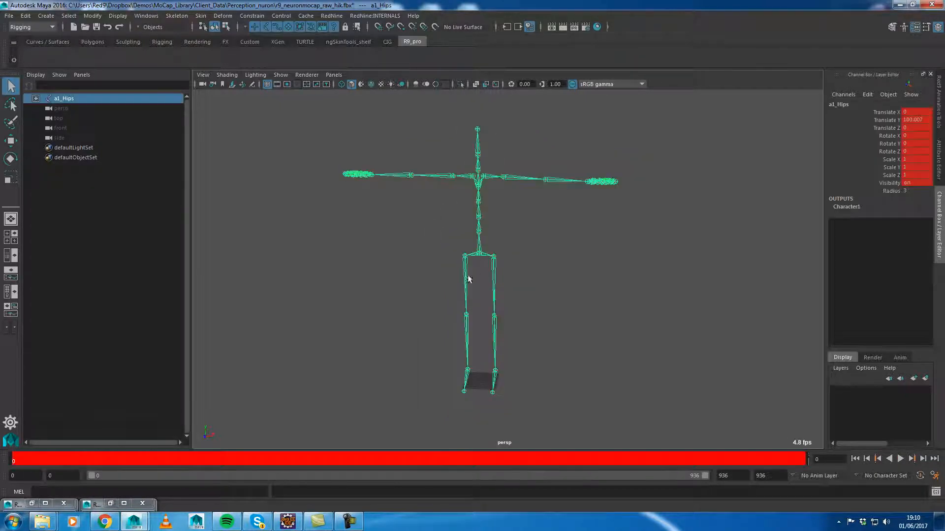
pyautogui.click(467, 379)
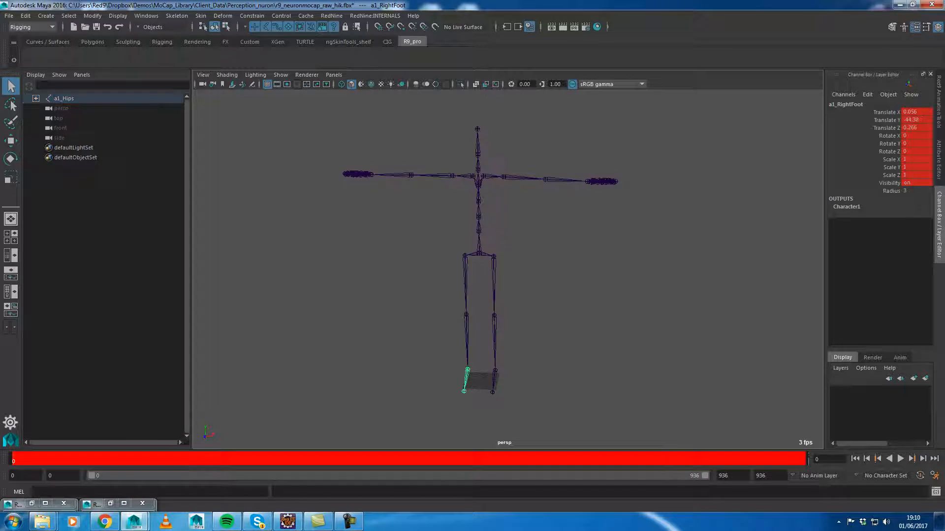
pyautogui.moveTo(113, 209); pyautogui.dragTo(286, 109)
pyautogui.click(118, 216)
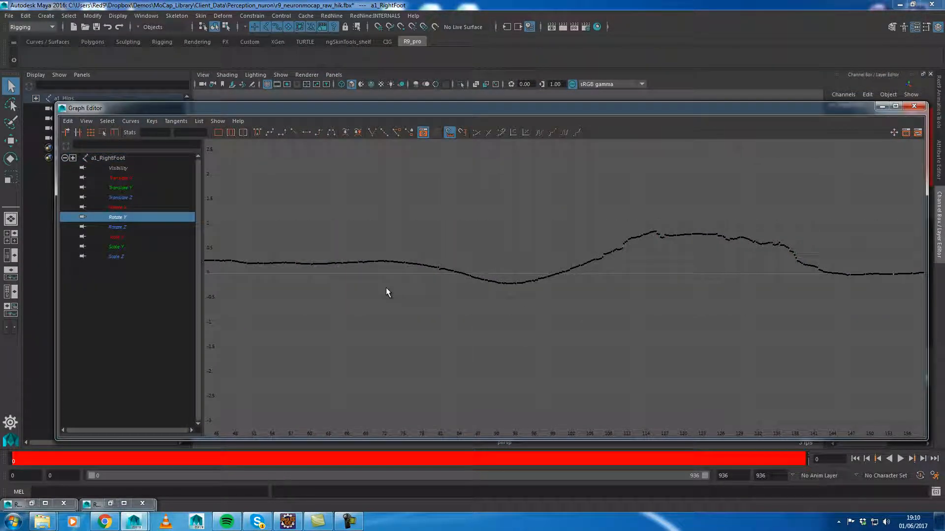
# - Examine the key density and jitter along the right foot's Rotate Y curve at close range
pyautogui.keyDown('alt'); pyautogui.moveTo(474, 374); pyautogui.dragTo(479, 348, button='right'); pyautogui.keyUp('alt')
pyautogui.keyDown('alt'); pyautogui.moveTo(478, 348); pyautogui.dragTo(644, 199, button='middle'); pyautogui.keyUp('alt')
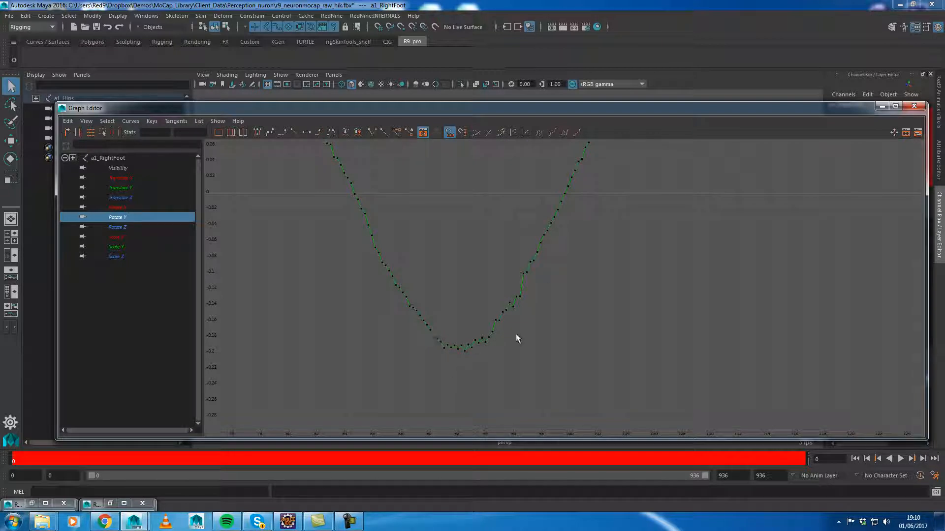
pyautogui.keyDown('alt'); pyautogui.moveTo(438, 264); pyautogui.dragTo(401, 382, button='right'); pyautogui.keyUp('alt')
pyautogui.keyDown('alt'); pyautogui.moveTo(338, 384); pyautogui.dragTo(390, 377, button='right'); pyautogui.keyUp('alt')
pyautogui.keyDown('alt'); pyautogui.moveTo(382, 340); pyautogui.dragTo(420, 336, button='right'); pyautogui.keyUp('alt')
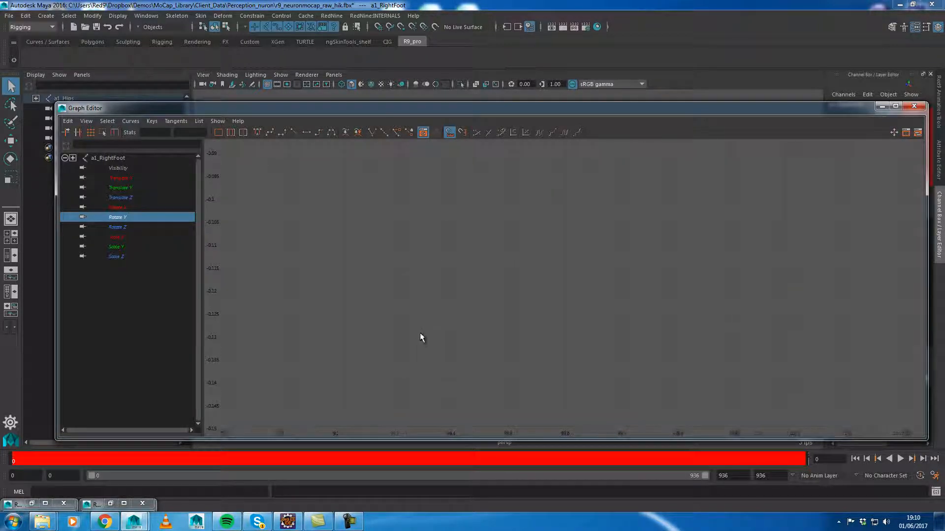
pyautogui.keyDown('alt'); pyautogui.moveTo(481, 285); pyautogui.dragTo(441, 284, button='right'); pyautogui.keyUp('alt')
pyautogui.keyDown('alt'); pyautogui.moveTo(441, 284); pyautogui.dragTo(652, 333, button='middle'); pyautogui.keyUp('alt')
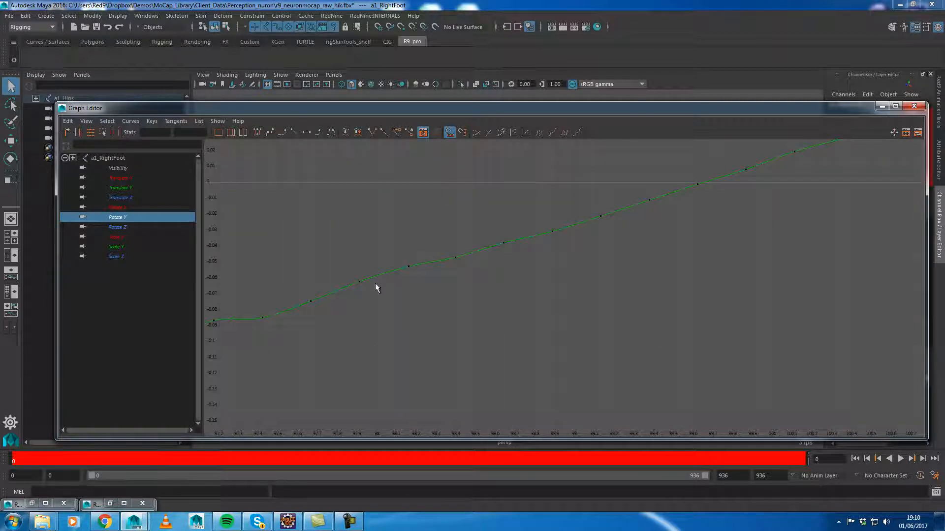
# - Try deleting a run of keys from the right foot's Rotate Y curve, undo it, and close the Graph Editor
pyautogui.moveTo(369, 249); pyautogui.dragTo(525, 350)
pyautogui.moveTo(387, 212); pyautogui.dragTo(585, 292)
pyautogui.press('Delete')
pyautogui.hotkey('ctrl', 'z')
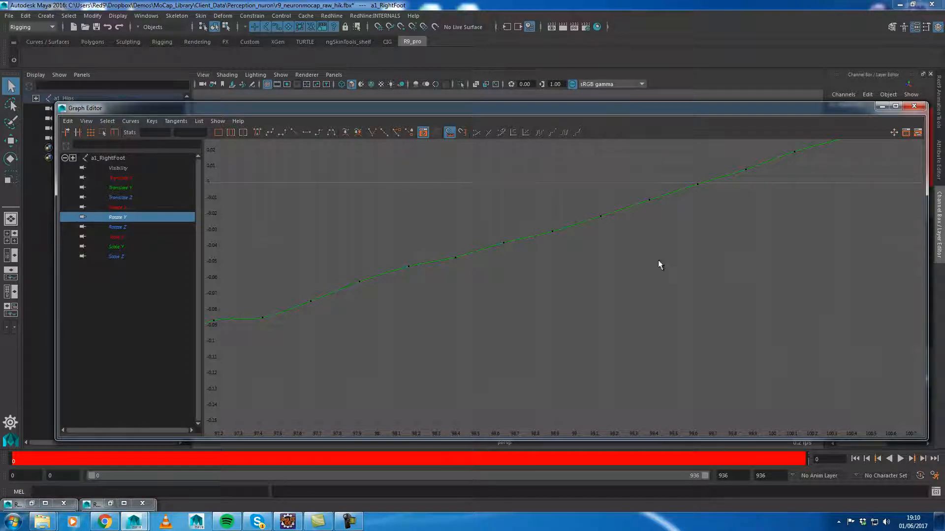
pyautogui.keyDown('alt'); pyautogui.moveTo(703, 297); pyautogui.dragTo(600, 292, button='right'); pyautogui.keyUp('alt')
pyautogui.moveTo(550, 106); pyautogui.dragTo(0, 197)
# - Duplicate the a1_Hips skeleton, put the copy in its own group, and expand the group in the outliner
pyautogui.click(479, 254)
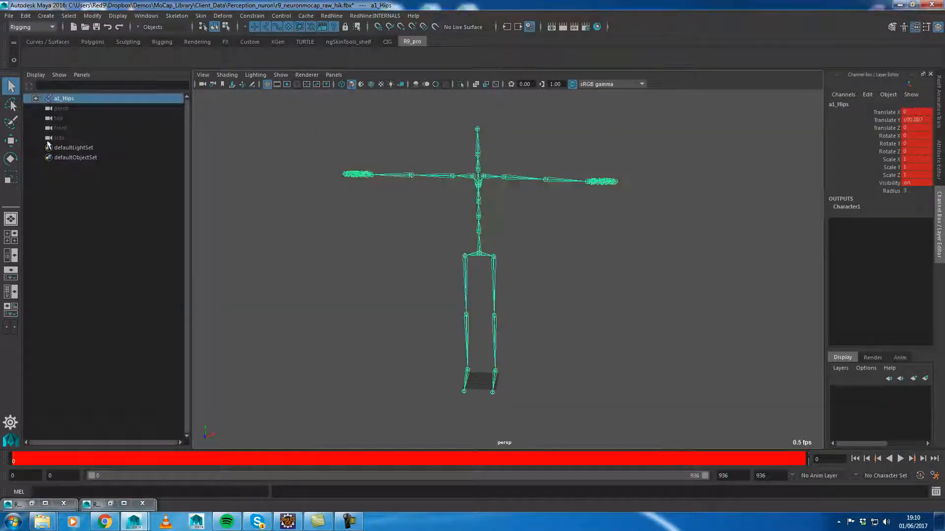
pyautogui.hotkey('ctrl', 'd')
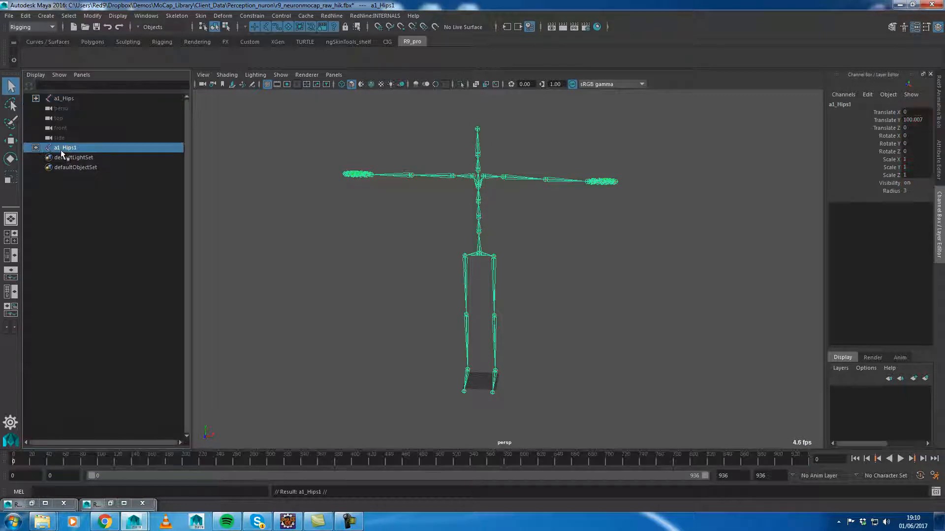
pyautogui.hotkey('ctrl', 'g')
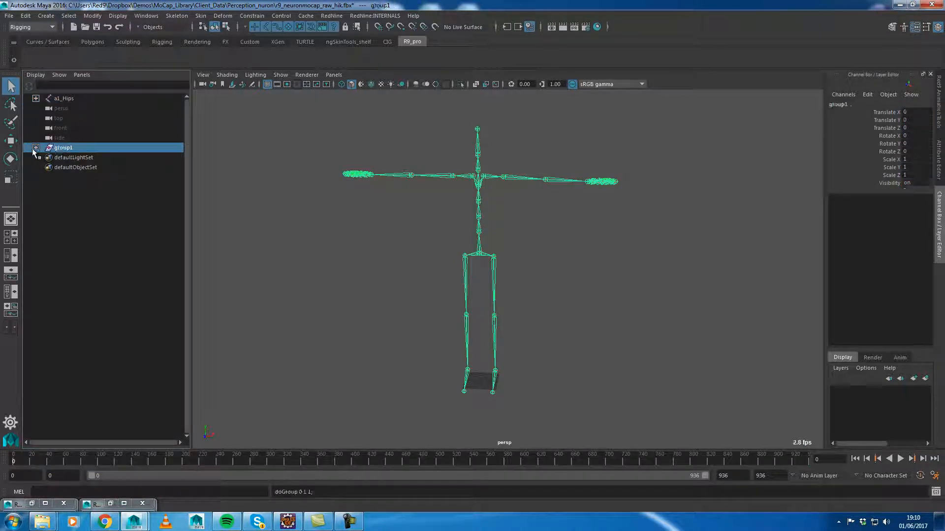
pyautogui.click(36, 148)
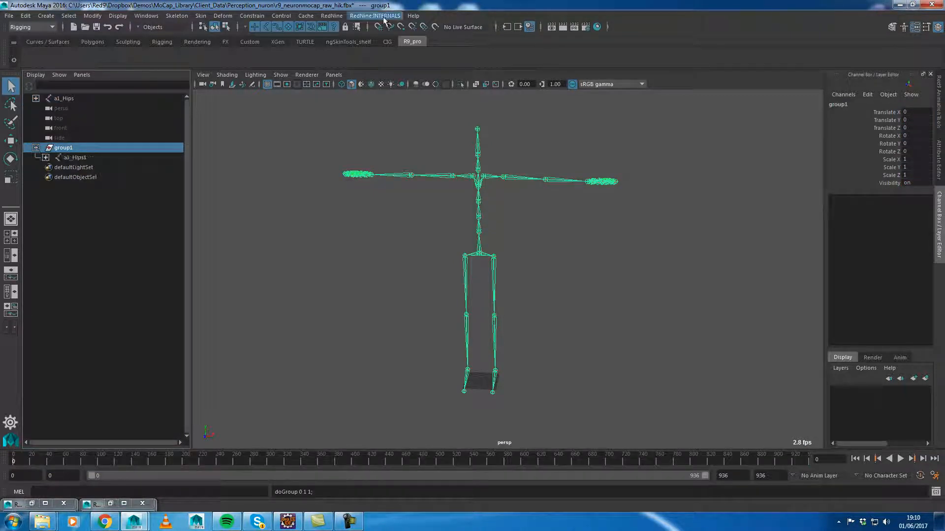
# - Open the Red9 AnimationToolkit and load the Basic_Skeleton.cfg preset as its hierarchy filter
pyautogui.click(331, 16)
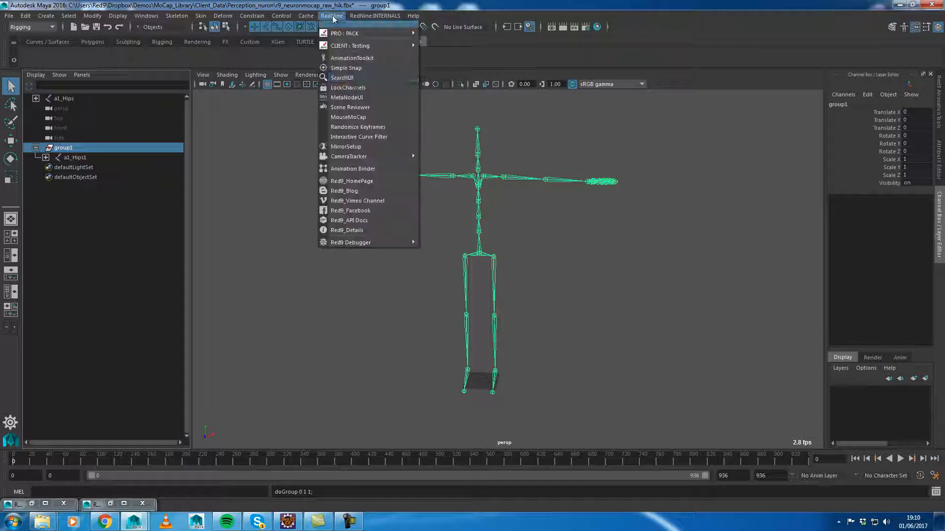
pyautogui.click(353, 57)
pyautogui.click(942, 235)
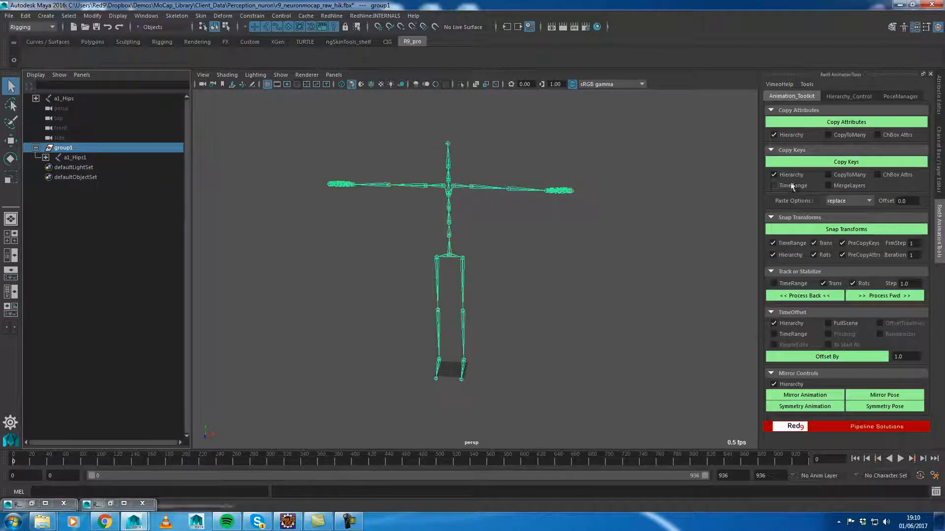
pyautogui.click(848, 97)
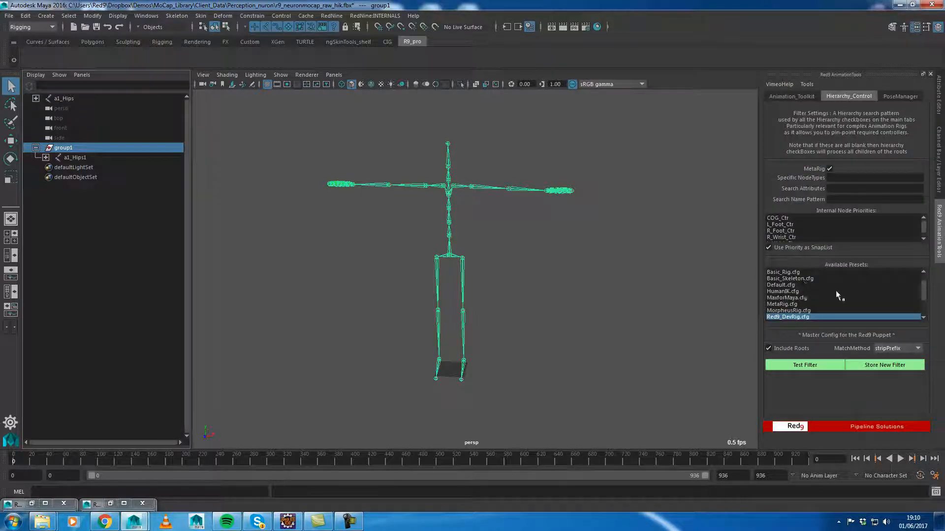
pyautogui.click(803, 279)
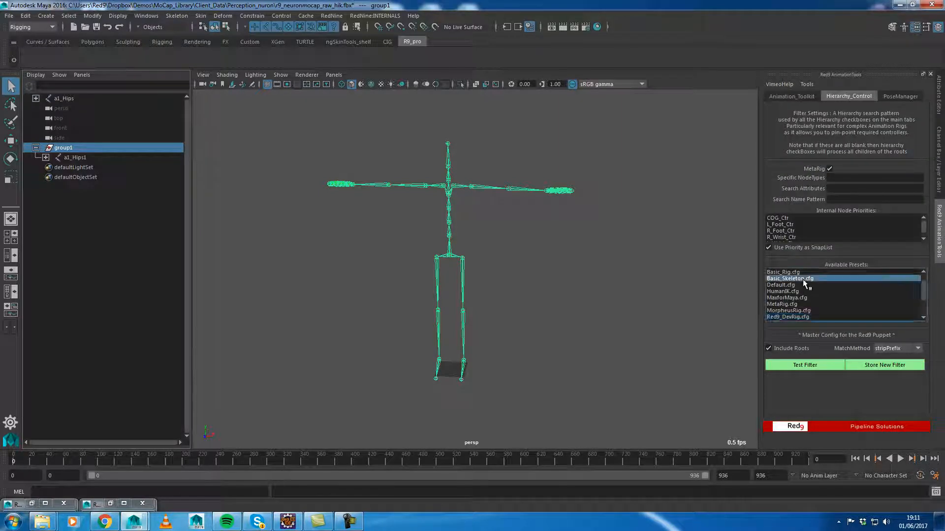
pyautogui.click(788, 97)
# - Copy the animation keys from a1_Hips to the duplicate a1_Hips1 with the Hierarchy option enabled
pyautogui.click(73, 100)
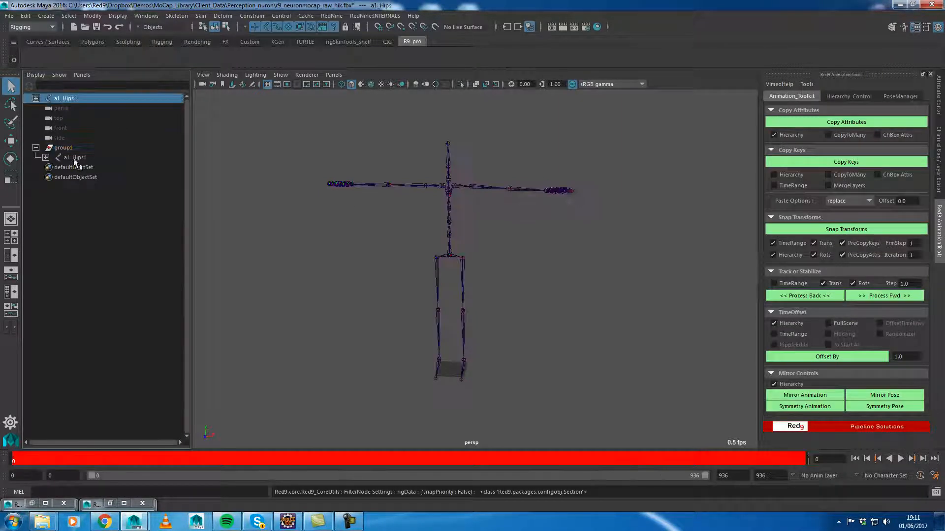
pyautogui.keyDown('ctrl'); pyautogui.click(73, 158); pyautogui.keyUp('ctrl')
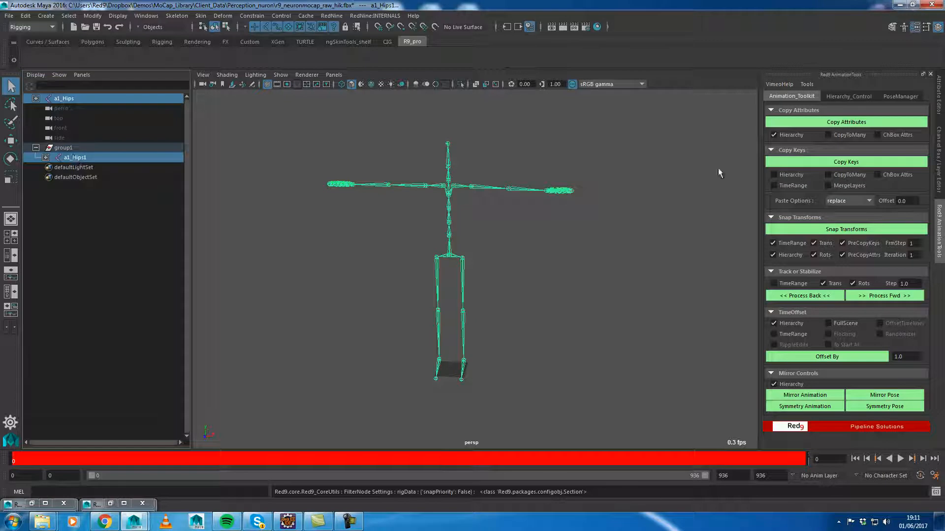
pyautogui.click(784, 172)
# - Move group1 about 124 units in negative X beside the original skeleton and scrub to frame 220
pyautogui.click(64, 148)
pyautogui.press('w')
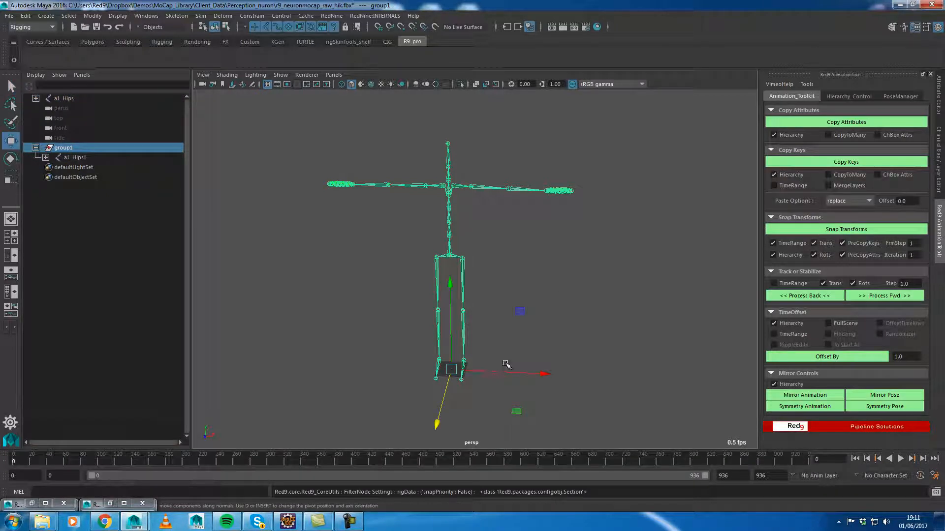
pyautogui.moveTo(538, 373); pyautogui.dragTo(395, 369)
pyautogui.moveTo(49, 463); pyautogui.dragTo(203, 462)
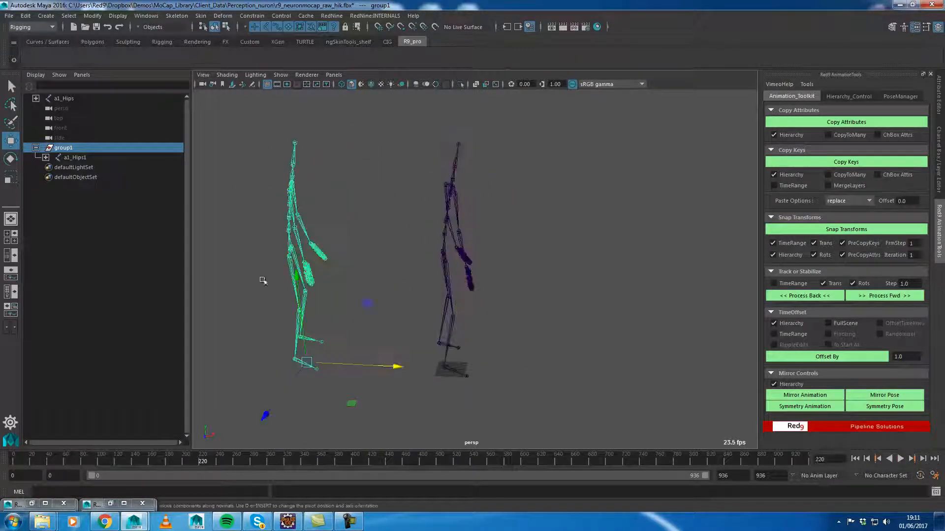
# - Select the original a1_Hips root and open the Red9 Animation Curve Filter, placing its window clear of the skeletons
pyautogui.click(64, 99)
pyautogui.click(331, 15)
pyautogui.moveTo(354, 33)
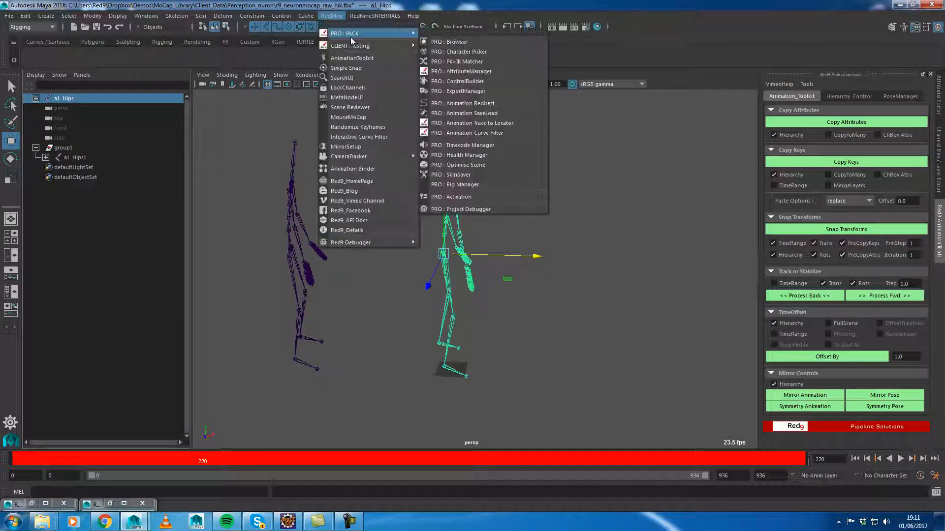
pyautogui.click(513, 133)
pyautogui.moveTo(446, 166); pyautogui.dragTo(616, 97)
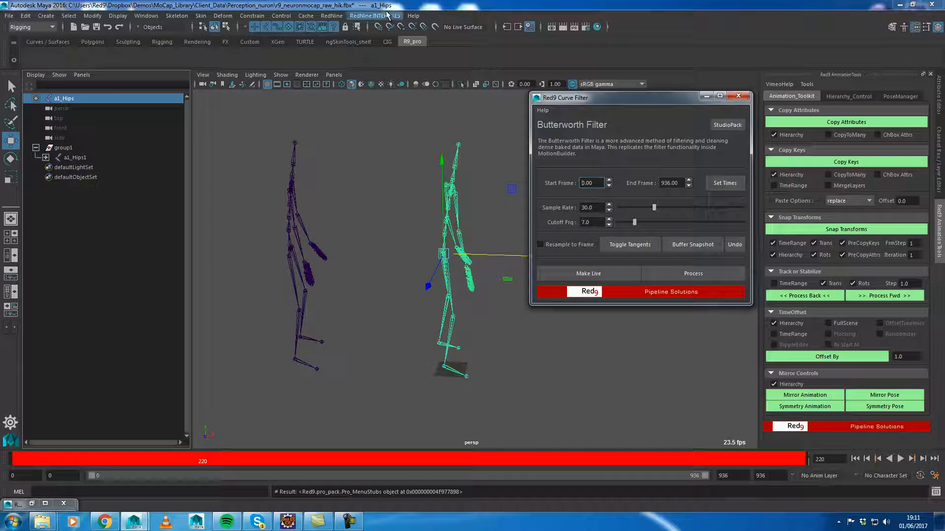
# - Use the Red9 SearchUI to select all joints under a1_Hips, with Joints as the only node type
pyautogui.click(331, 15)
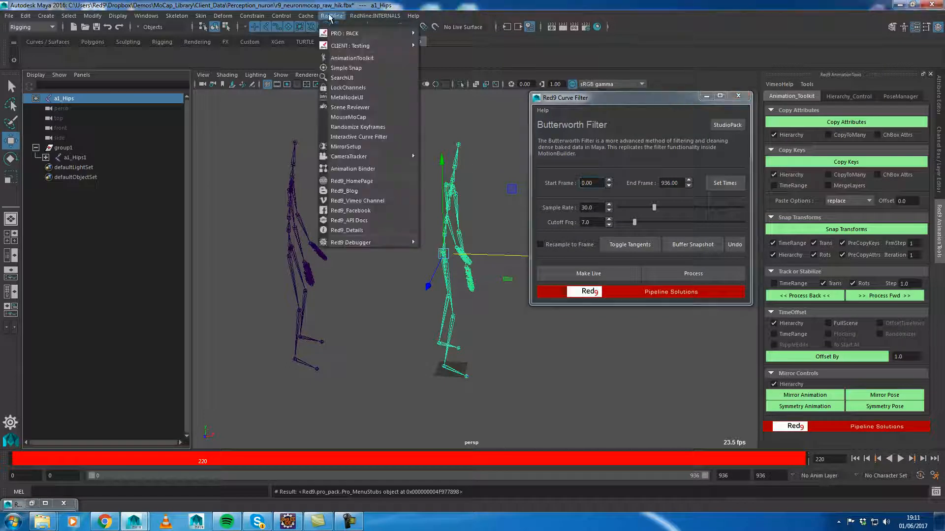
pyautogui.click(370, 78)
pyautogui.moveTo(425, 244); pyautogui.dragTo(589, 314)
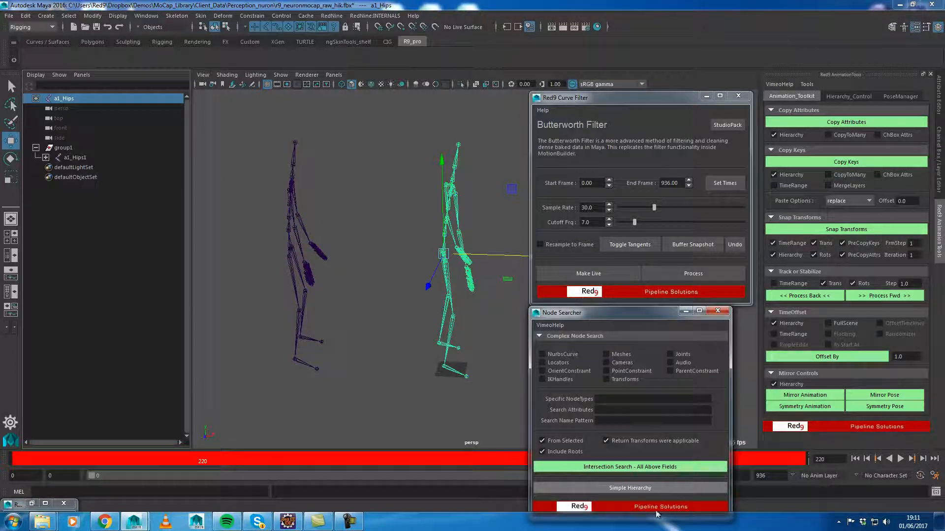
pyautogui.click(60, 97)
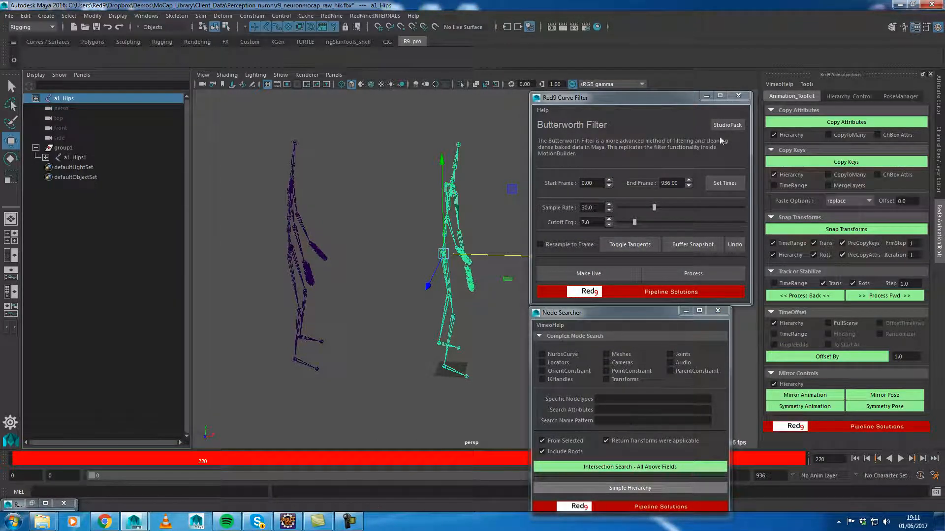
pyautogui.moveTo(628, 208)
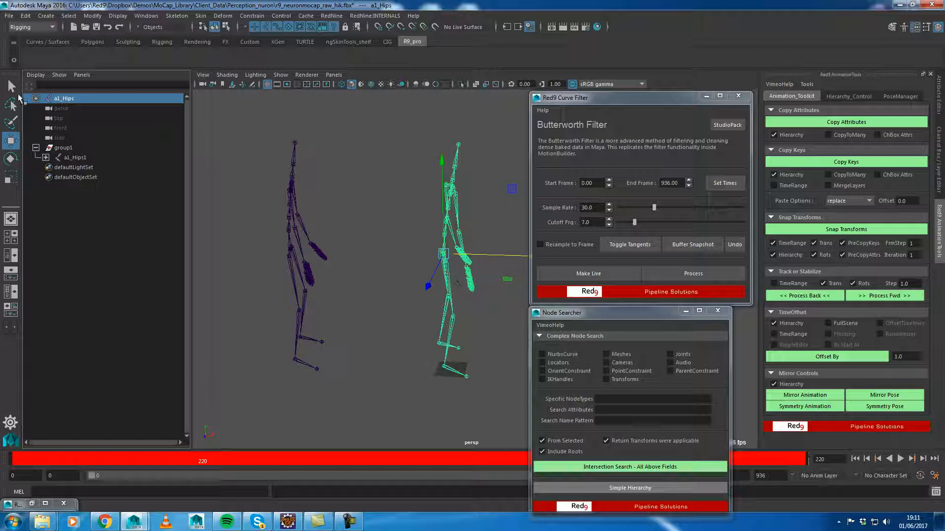
pyautogui.moveTo(631, 313); pyautogui.dragTo(630, 286)
pyautogui.click(670, 328)
pyautogui.click(635, 440)
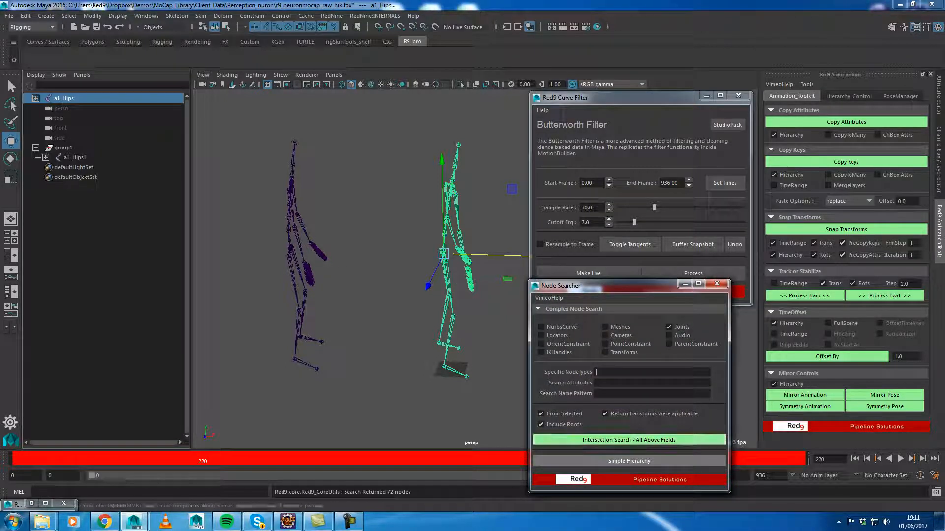
# - Inspect the animation curves of all selected joints in the Graph Editor, and close it
pyautogui.moveTo(0, 167); pyautogui.dragTo(516, 115)
pyautogui.keyDown('alt'); pyautogui.moveTo(499, 232); pyautogui.dragTo(372, 311, button='right'); pyautogui.keyUp('alt')
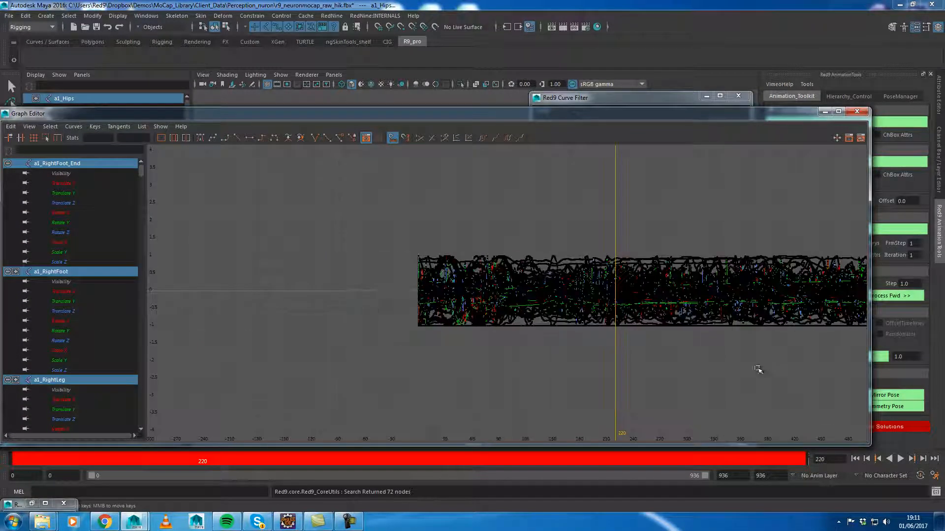
pyautogui.keyDown('alt'); pyautogui.moveTo(762, 364); pyautogui.dragTo(517, 347, button='middle'); pyautogui.keyUp('alt')
pyautogui.keyDown('alt'); pyautogui.moveTo(432, 364); pyautogui.dragTo(778, 367, button='right'); pyautogui.keyUp('alt')
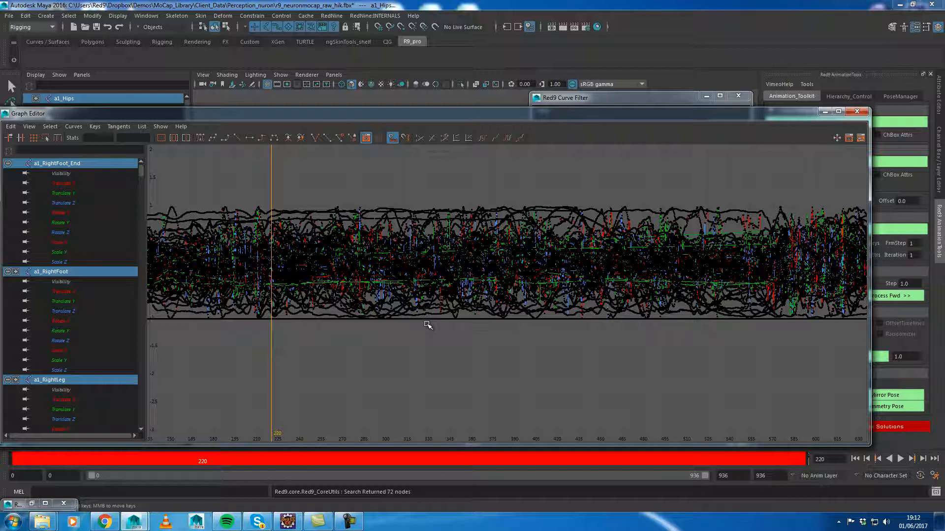
pyautogui.click(857, 112)
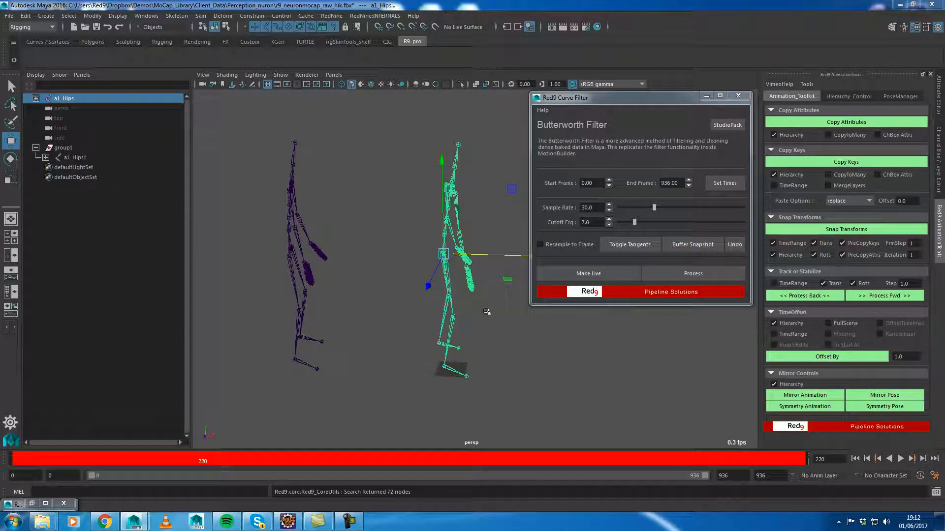
# - Apply the Butterworth filter to the selected joints with a cutoff frequency of 3.0 and Resample to Frame enabled
pyautogui.moveTo(600, 209); pyautogui.dragTo(526, 208)
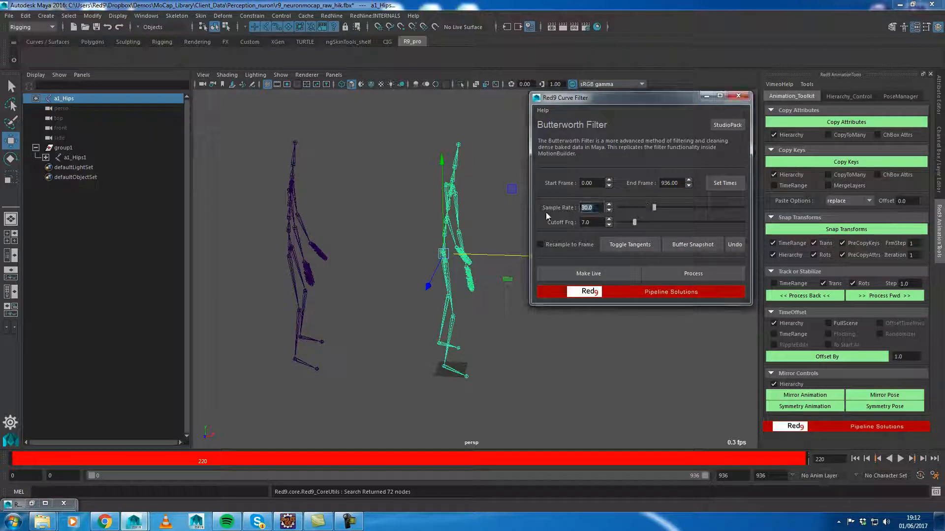
pyautogui.moveTo(635, 225); pyautogui.dragTo(622, 226)
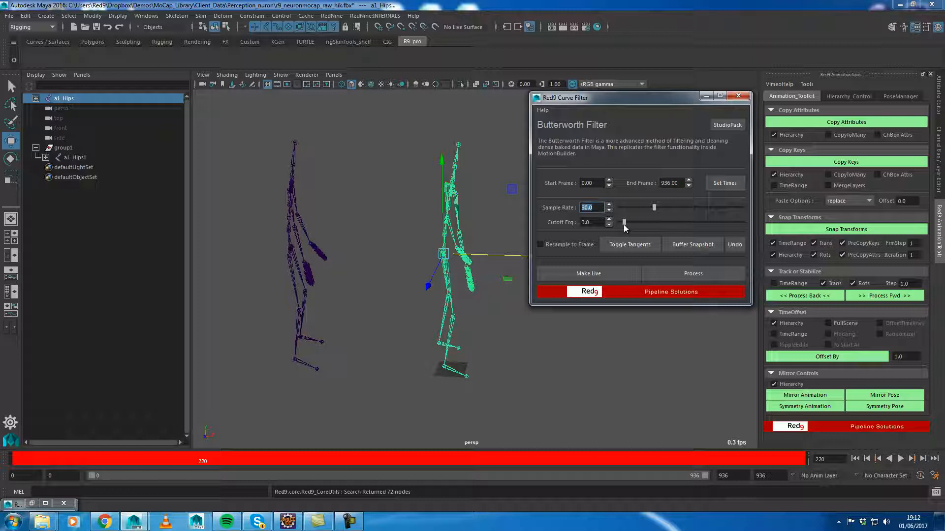
pyautogui.click(583, 244)
pyautogui.click(705, 273)
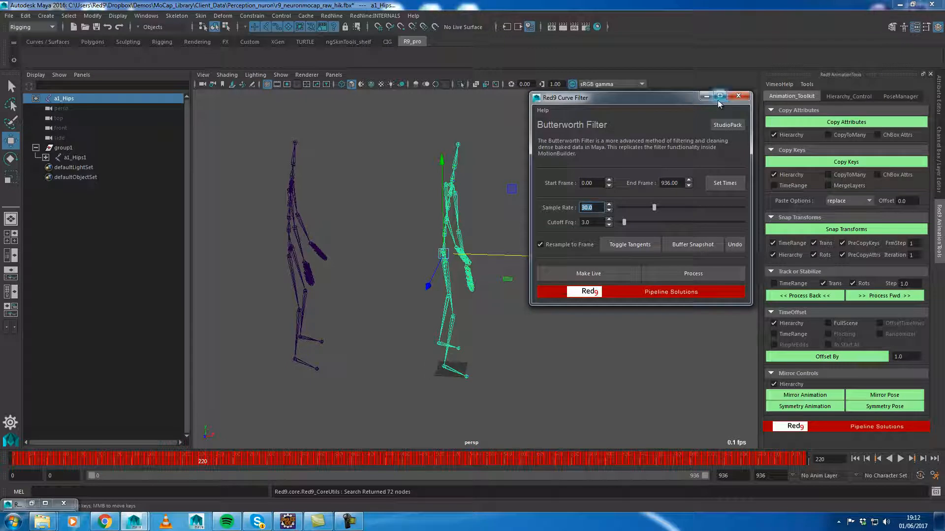
# - Minimise the filter window, show the Channel Box, select both group1 and a1_Hips, and return to frame 0 for comparison
pyautogui.click(706, 96)
pyautogui.click(940, 149)
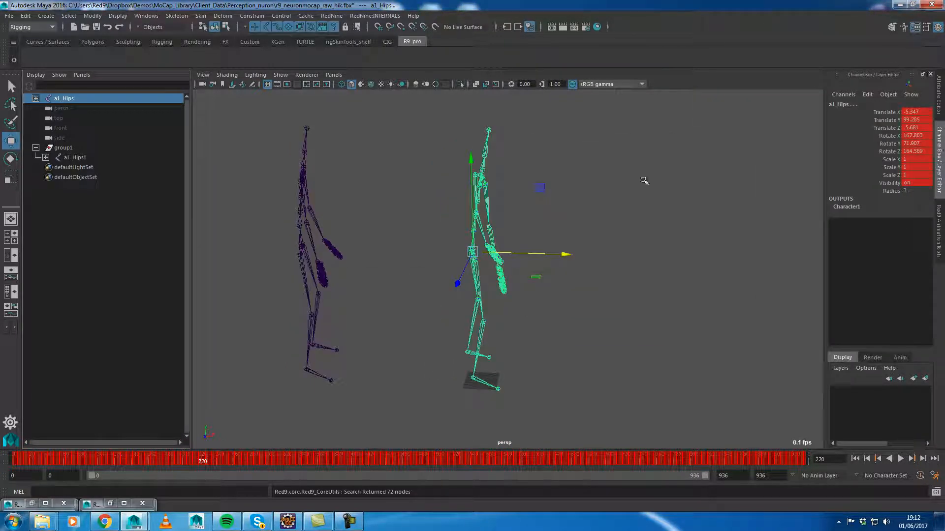
pyautogui.click(68, 149)
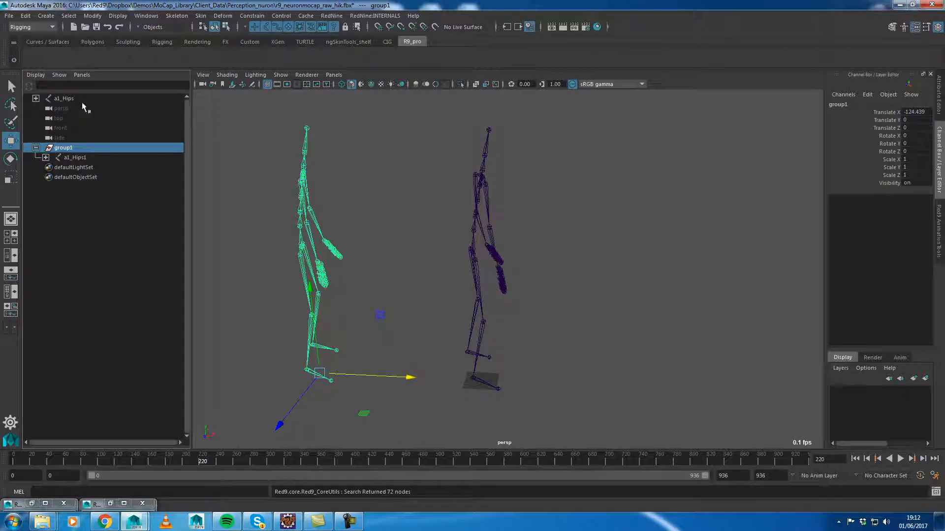
pyautogui.keyDown('ctrl'); pyautogui.click(65, 99); pyautogui.keyUp('ctrl')
pyautogui.keyDown('alt'); pyautogui.moveTo(433, 350); pyautogui.dragTo(419, 355); pyautogui.keyUp('alt')
pyautogui.scroll(-2, 419, 355)
pyautogui.moveTo(92, 460); pyautogui.dragTo(12, 461)
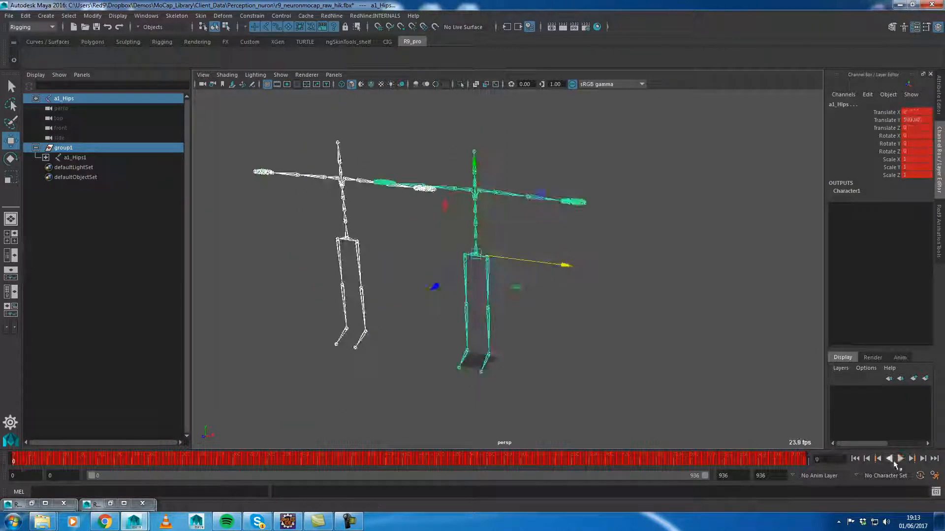
# - Play the animation and compare the motion of the filtered and unfiltered skeletons from several angles
pyautogui.click(898, 459)
pyautogui.keyDown('alt'); pyautogui.moveTo(512, 326); pyautogui.dragTo(551, 321); pyautogui.keyUp('alt')
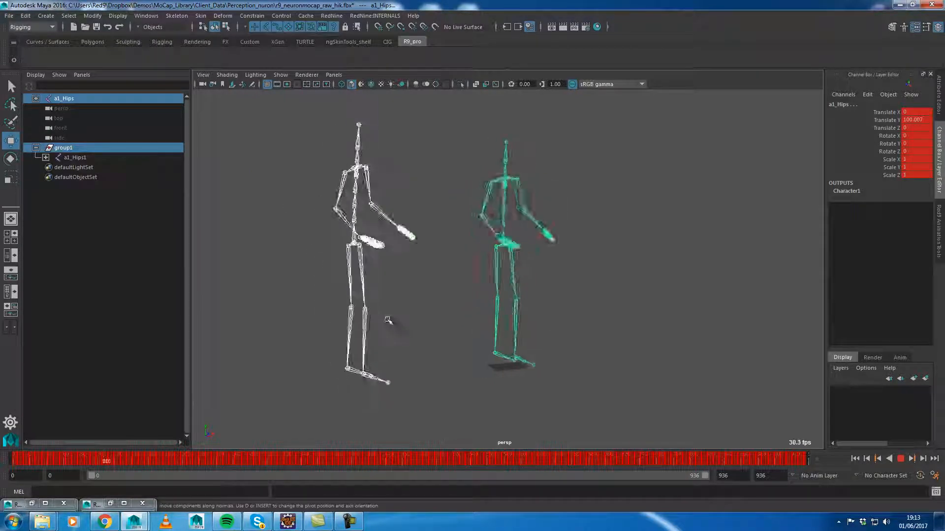
pyautogui.keyDown('alt'); pyautogui.moveTo(445, 344); pyautogui.dragTo(382, 349); pyautogui.keyUp('alt')
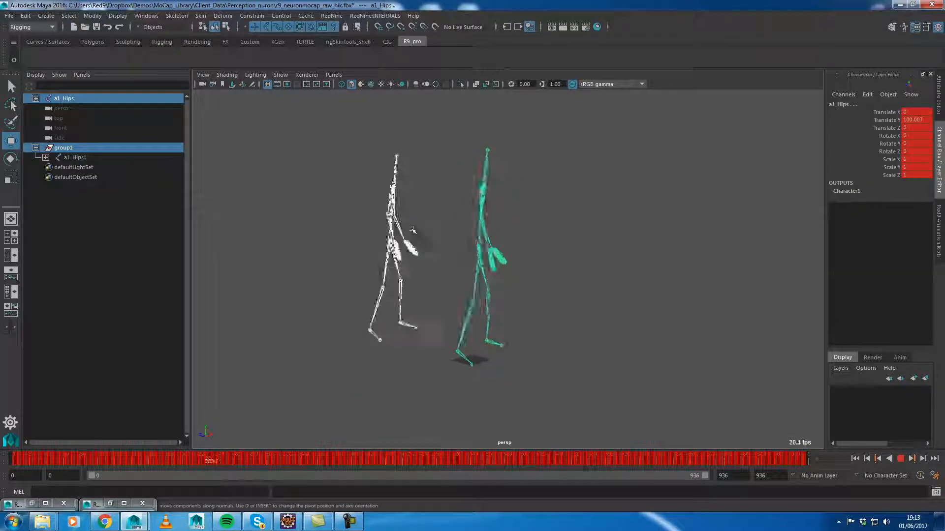
pyautogui.scroll(5, 512, 310)
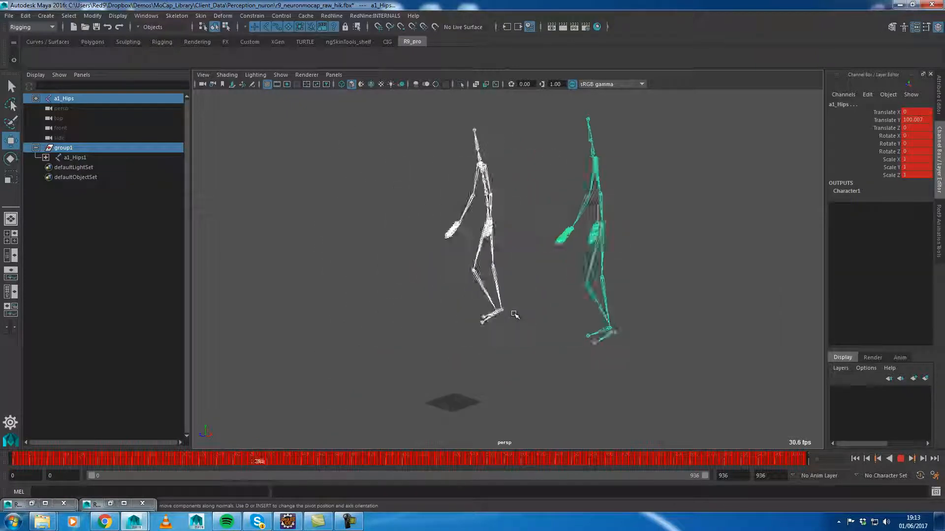
pyautogui.scroll(-4, 514, 315)
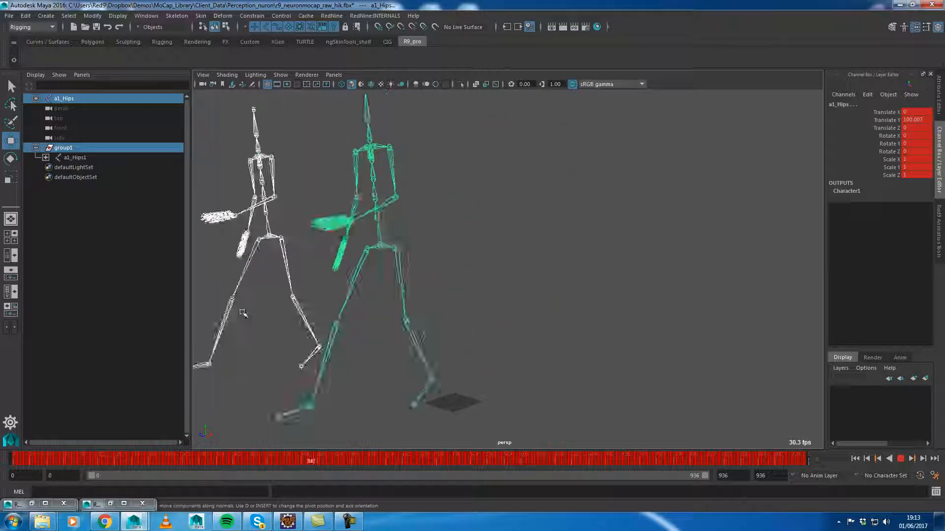
pyautogui.keyDown('alt'); pyautogui.moveTo(411, 261); pyautogui.dragTo(599, 261, button='middle'); pyautogui.keyUp('alt')
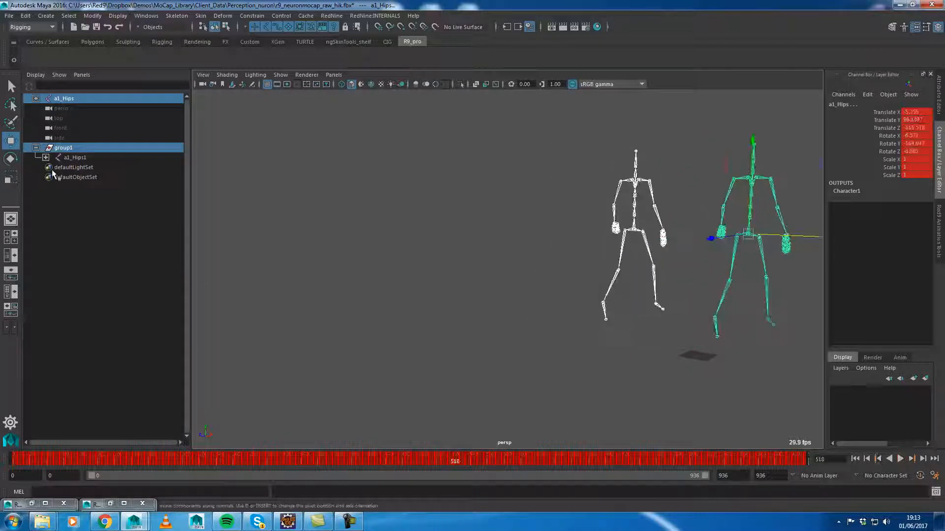
# - Replay the animation from frame 0 with only group1 selected, add a1_Hips to the selection, and stop at frame 682
pyautogui.click(68, 150)
pyautogui.moveTo(29, 461); pyautogui.dragTo(12, 463)
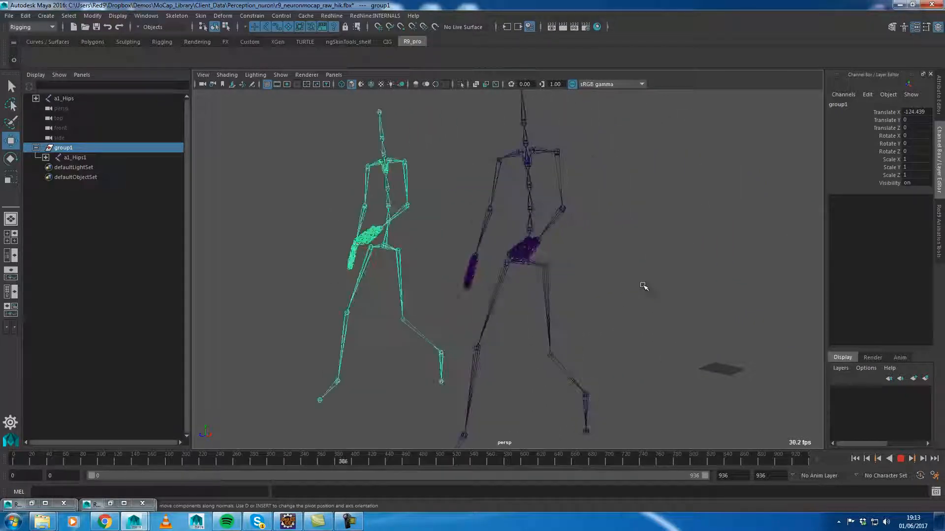
pyautogui.keyDown('ctrl'); pyautogui.click(69, 99); pyautogui.keyUp('ctrl')
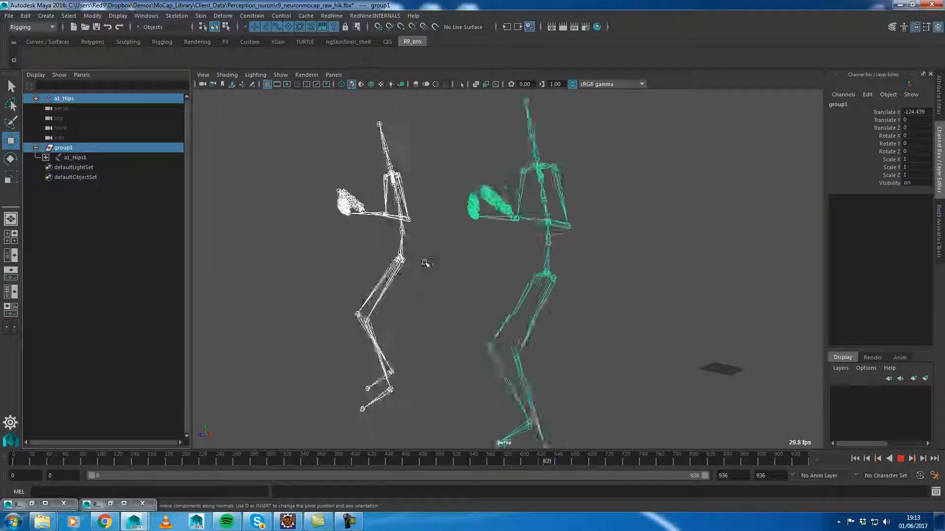
pyautogui.click(900, 459)
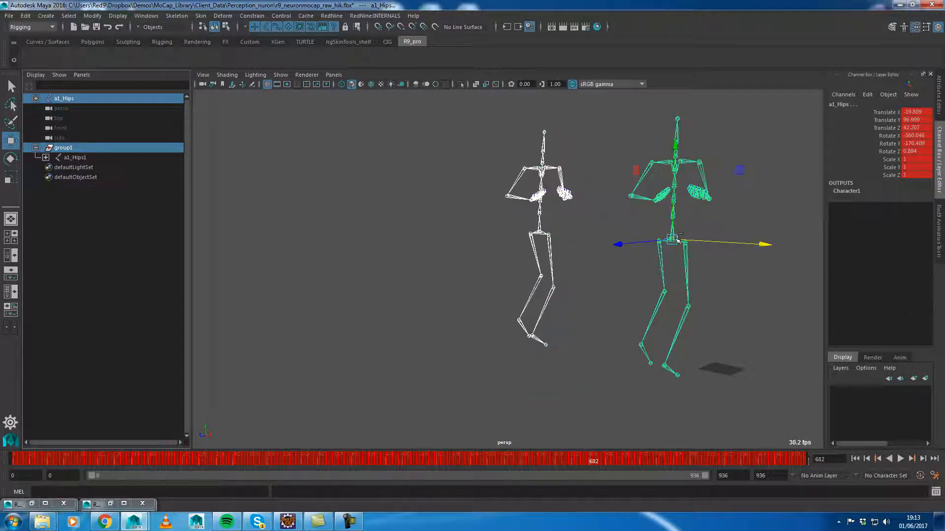
# - Select the filtered skeleton's a1_RightFoot joint and fit all of its animation curves in the Graph Editor
pyautogui.click(679, 322)
pyautogui.click(674, 239)
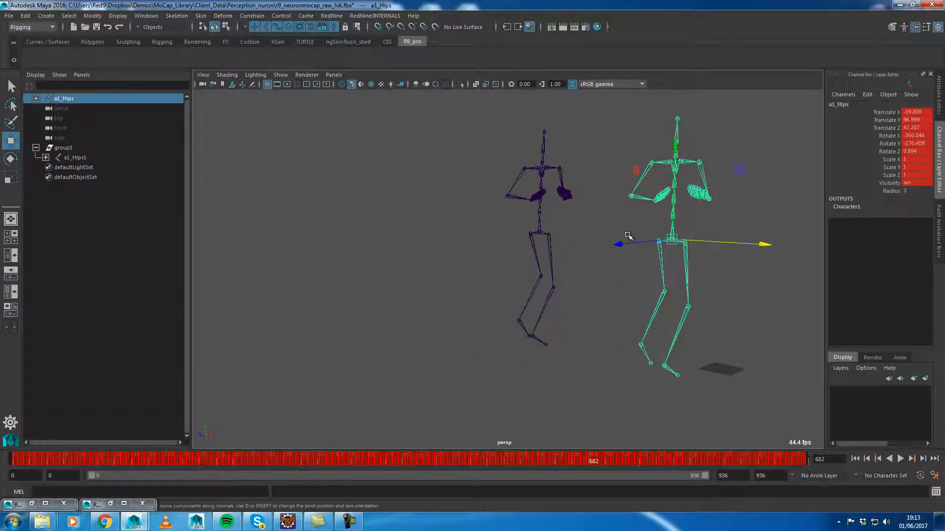
pyautogui.moveTo(667, 124); pyautogui.dragTo(701, 388)
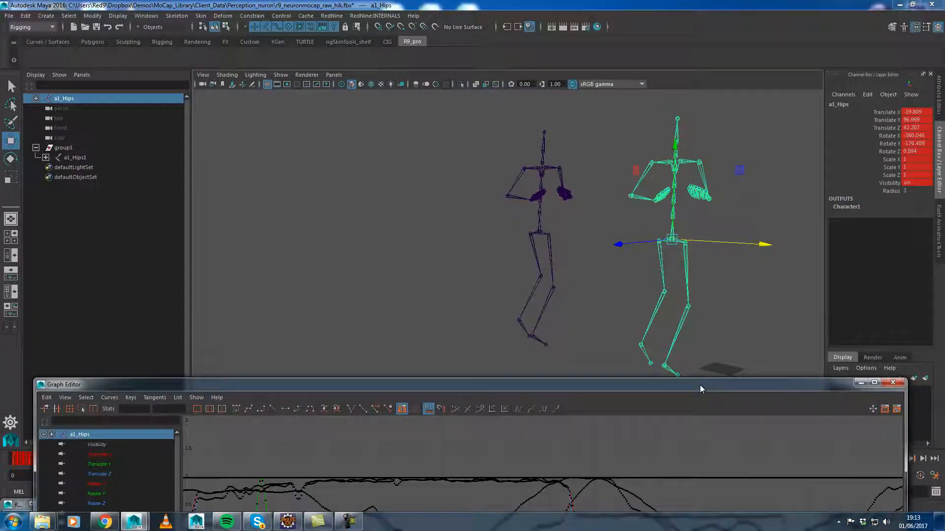
pyautogui.click(673, 371)
pyautogui.keyDown('alt'); pyautogui.moveTo(709, 274); pyautogui.dragTo(521, 296); pyautogui.keyUp('alt')
pyautogui.moveTo(441, 389); pyautogui.dragTo(437, 112)
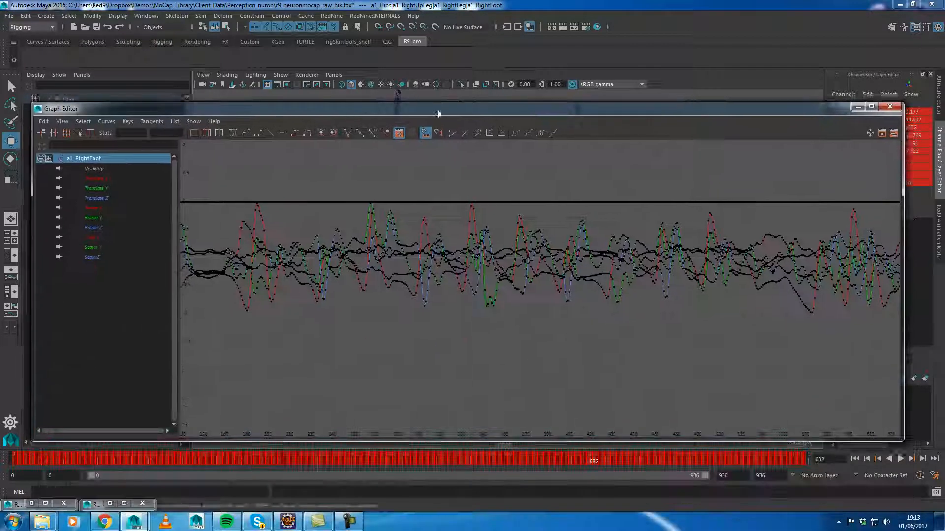
pyautogui.press('a')
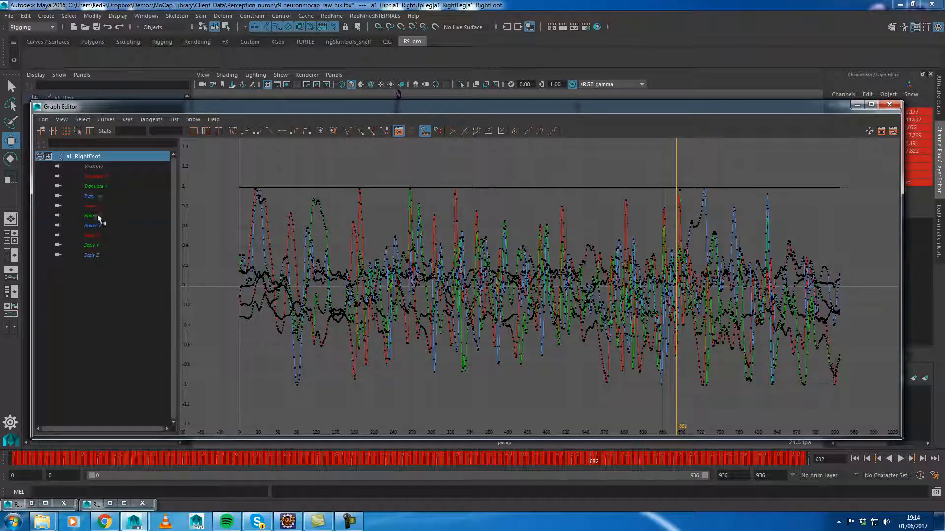
# - Isolate the right foot's Rotate Y curve, examine its smoothness up close, and close the Graph Editor
pyautogui.click(93, 216)
pyautogui.press('f')
pyautogui.keyDown('alt'); pyautogui.moveTo(323, 342); pyautogui.dragTo(768, 297, button='middle'); pyautogui.keyUp('alt')
pyautogui.keyDown('alt'); pyautogui.moveTo(341, 281); pyautogui.dragTo(584, 288, button='middle'); pyautogui.keyUp('alt')
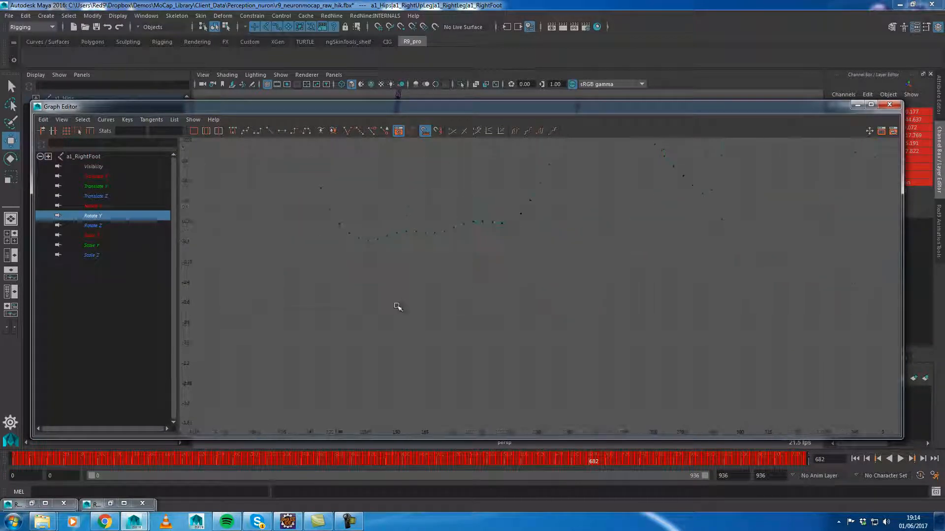
pyautogui.scroll(-2, 424, 215)
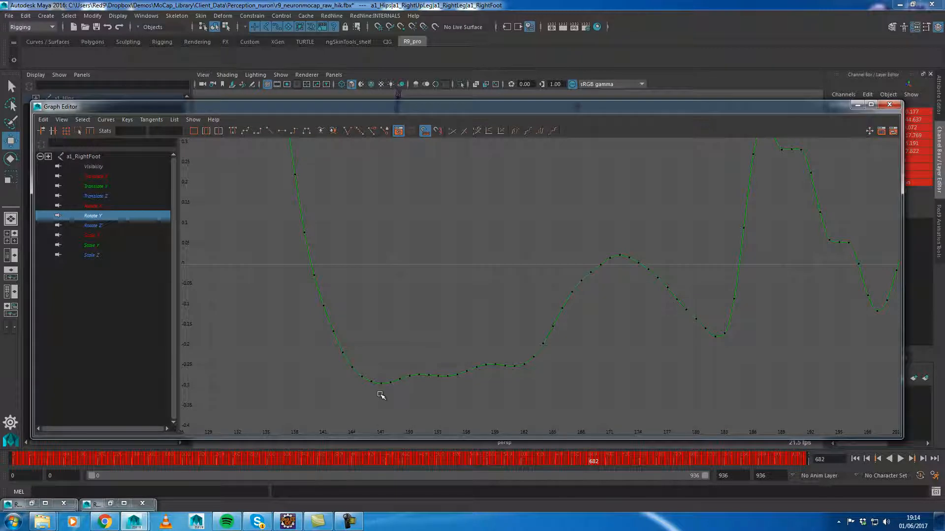
pyautogui.scroll(-2, 796, 238)
pyautogui.click(890, 105)
# - Scrub back to an earlier frame and play both skeletons again from a new viewing angle
pyautogui.keyDown('alt'); pyautogui.moveTo(730, 186); pyautogui.dragTo(508, 267); pyautogui.keyUp('alt')
pyautogui.moveTo(582, 463); pyautogui.dragTo(424, 463)
pyautogui.click(901, 458)
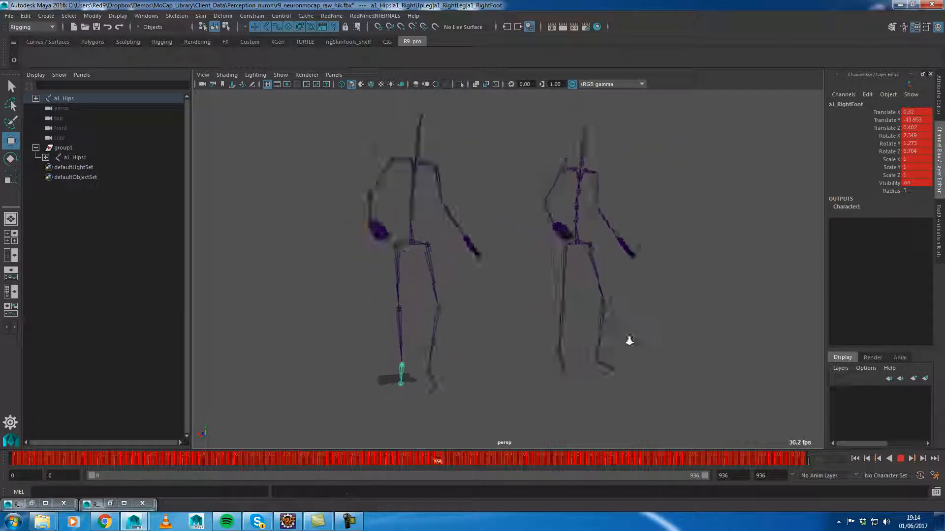